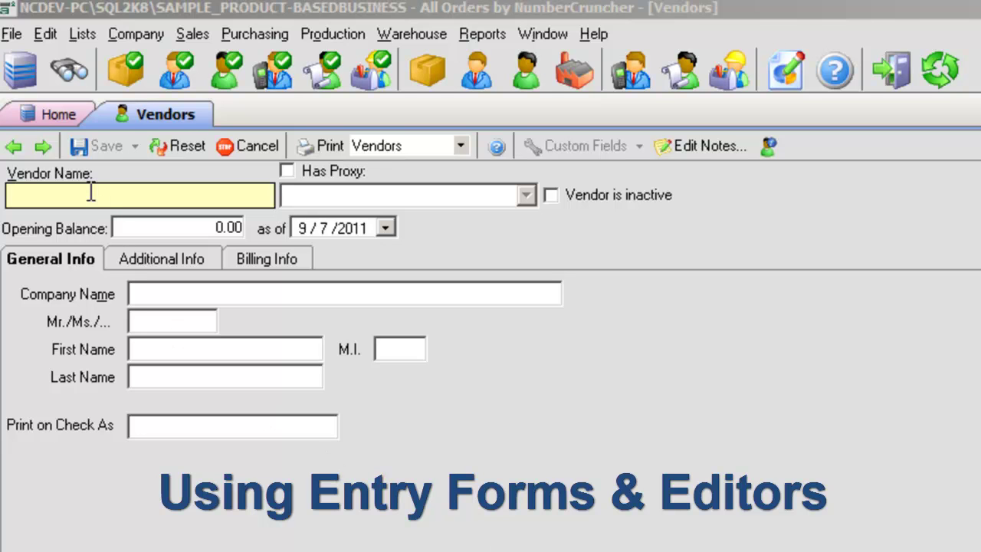
# - Enter Kitchens Unlimited as the vendor name and move through the header fields to the General Info section
pyautogui.click(89, 197)
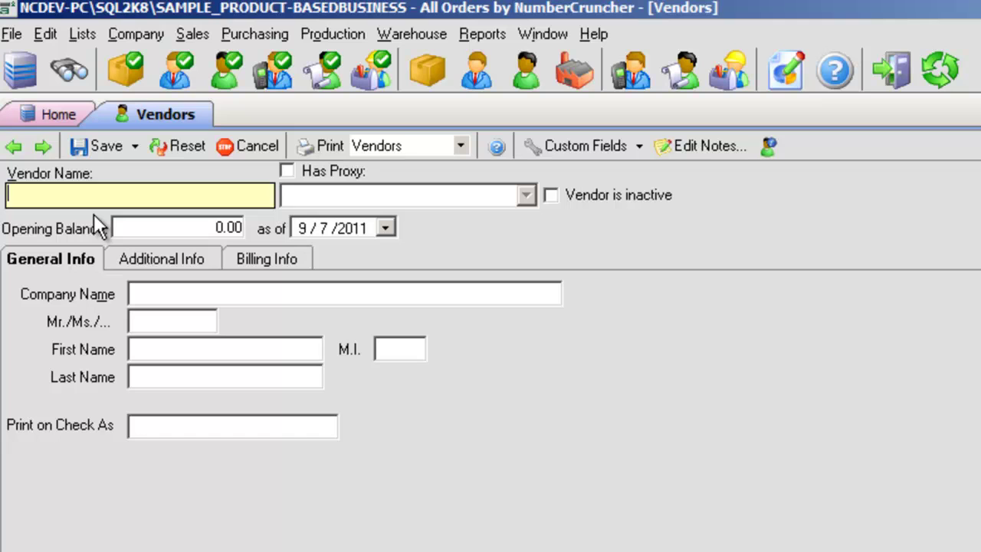
pyautogui.write('Kitchens Unlimited')
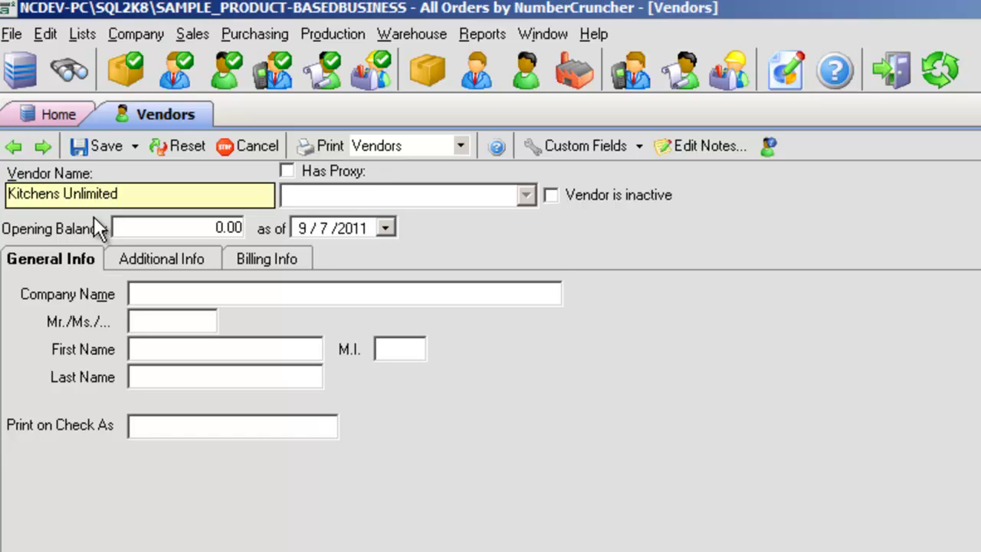
pyautogui.press('Tab')
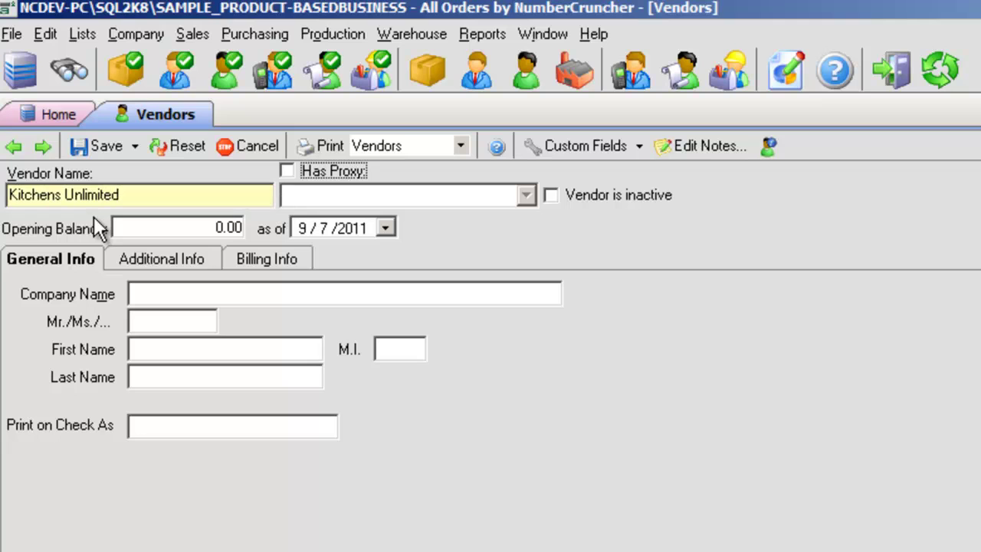
pyautogui.press('Tab')
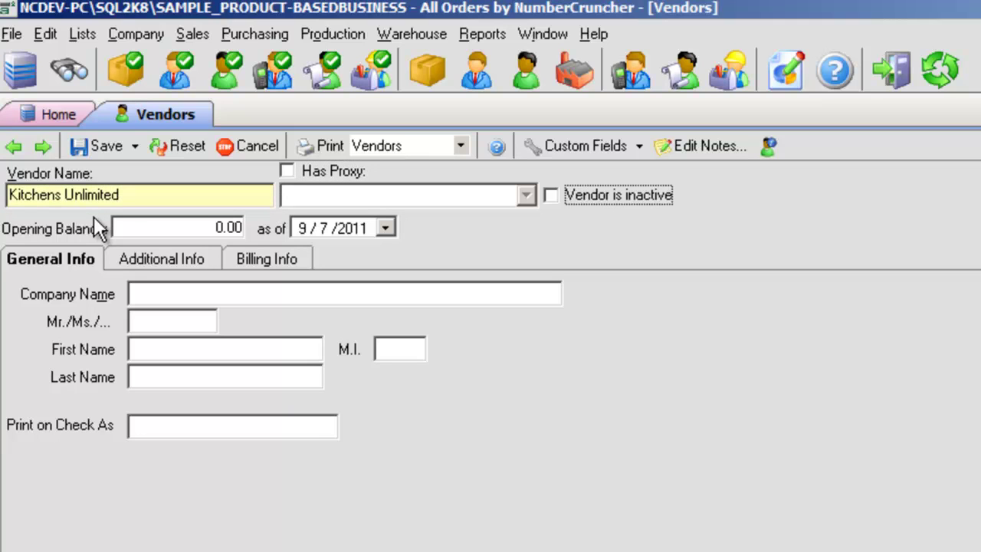
pyautogui.press('Tab')
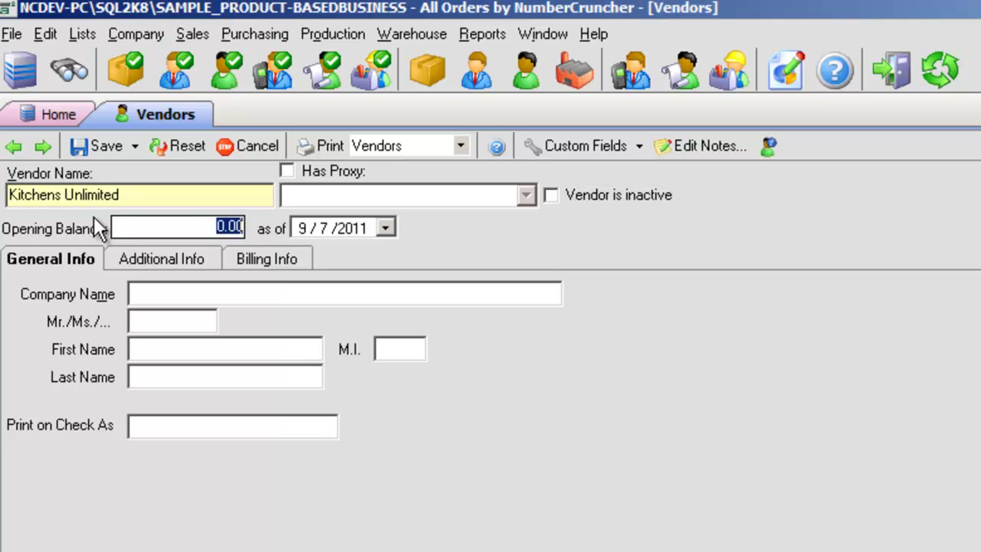
pyautogui.press('Tab')
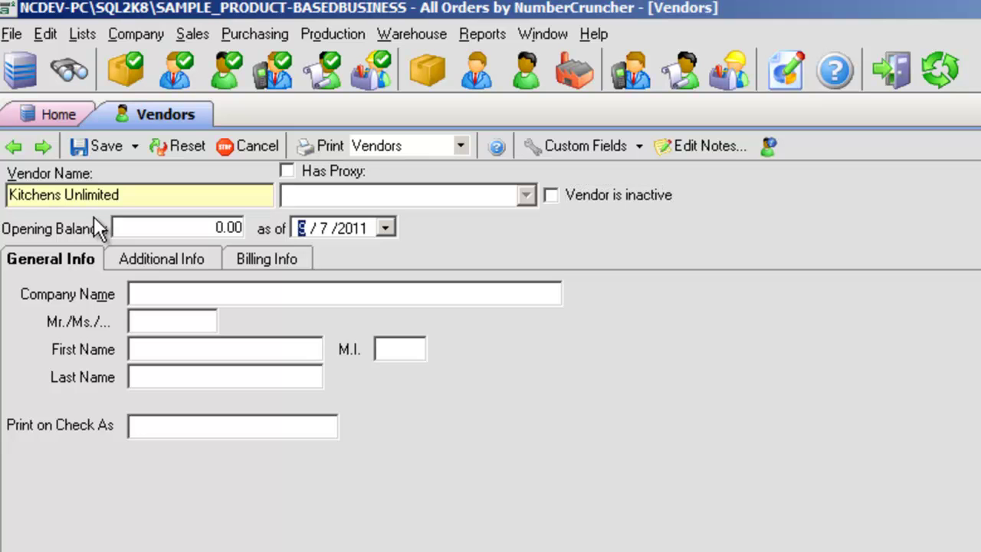
pyautogui.press('Tab')
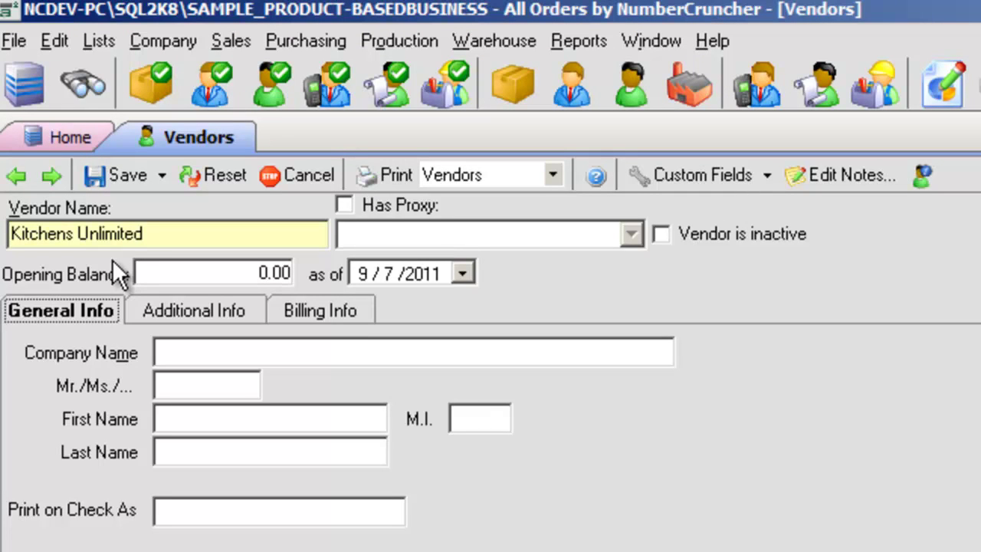
# - Browse forward through the customer records to the Office Repairs job of Ecker Designs
pyautogui.click(50, 175)
pyautogui.click(44, 173)
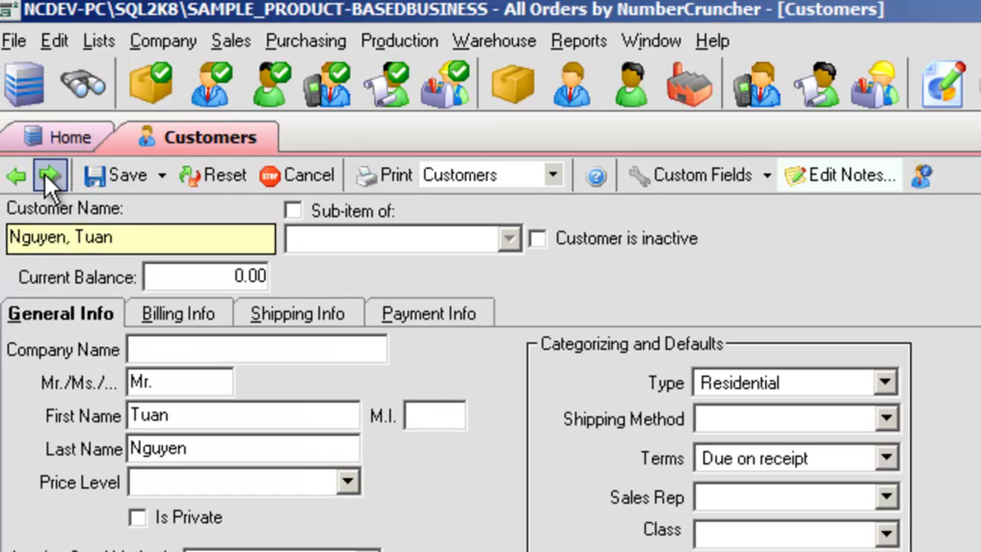
pyautogui.click(45, 173)
pyautogui.click(44, 173)
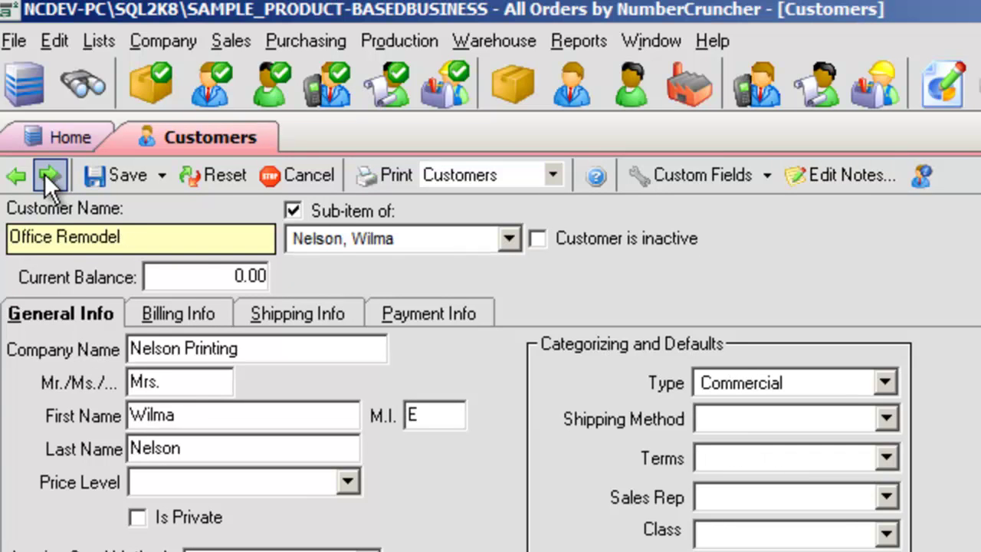
pyautogui.click(46, 173)
pyautogui.click(47, 175)
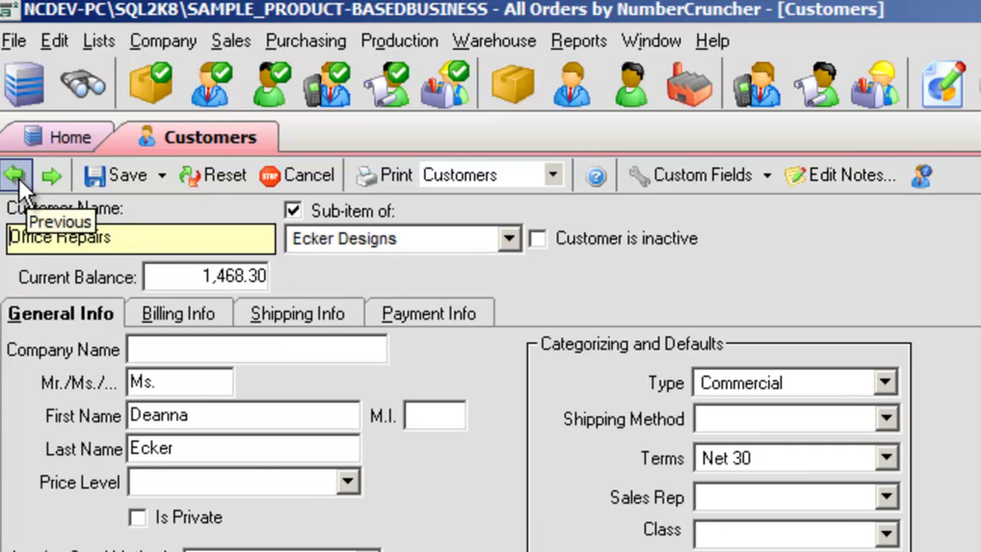
# - Step back through the customer records, past the Office Expansion job, to an earlier residential customer
pyautogui.click(19, 178)
pyautogui.click(19, 178)
pyautogui.click(19, 178)
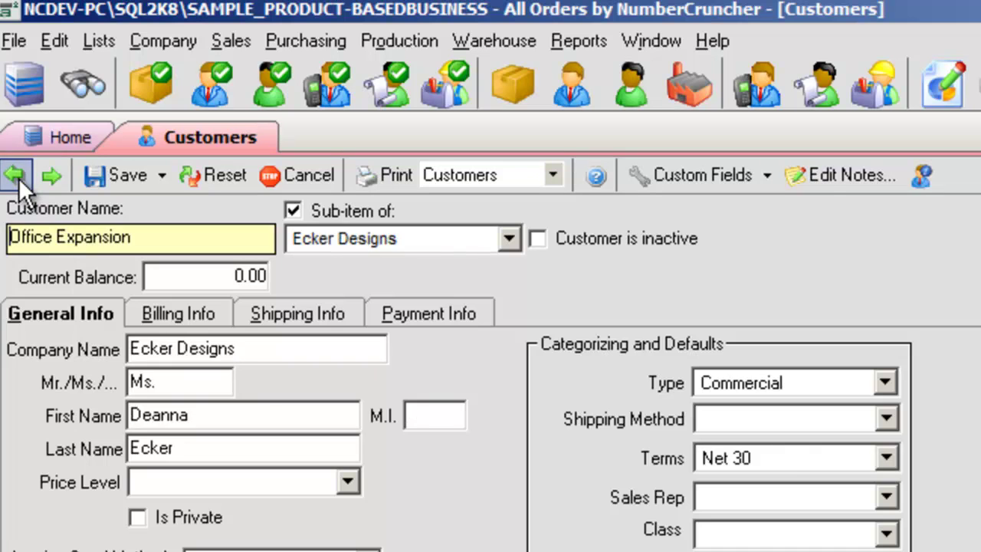
pyautogui.click(19, 178)
pyautogui.click(19, 178)
pyautogui.click(18, 178)
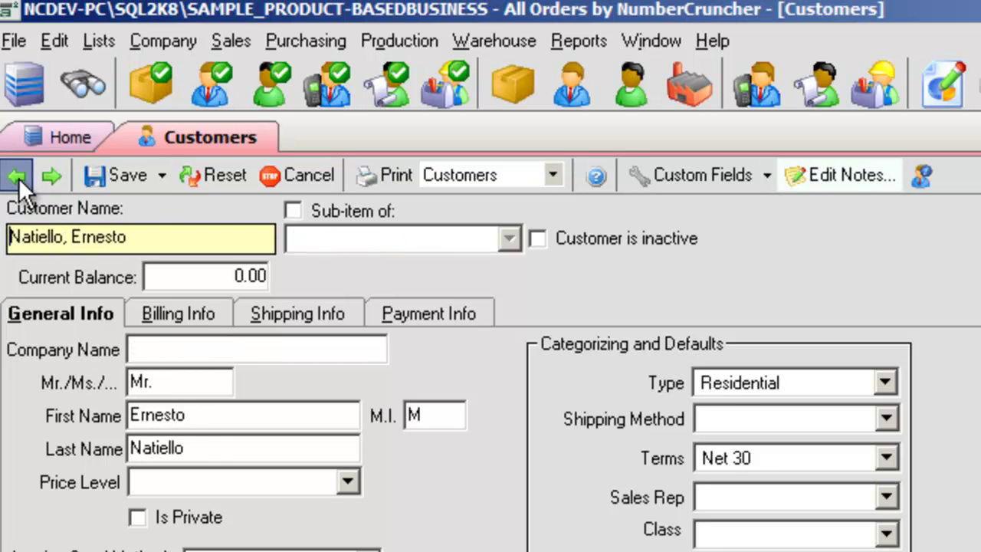
pyautogui.click(18, 178)
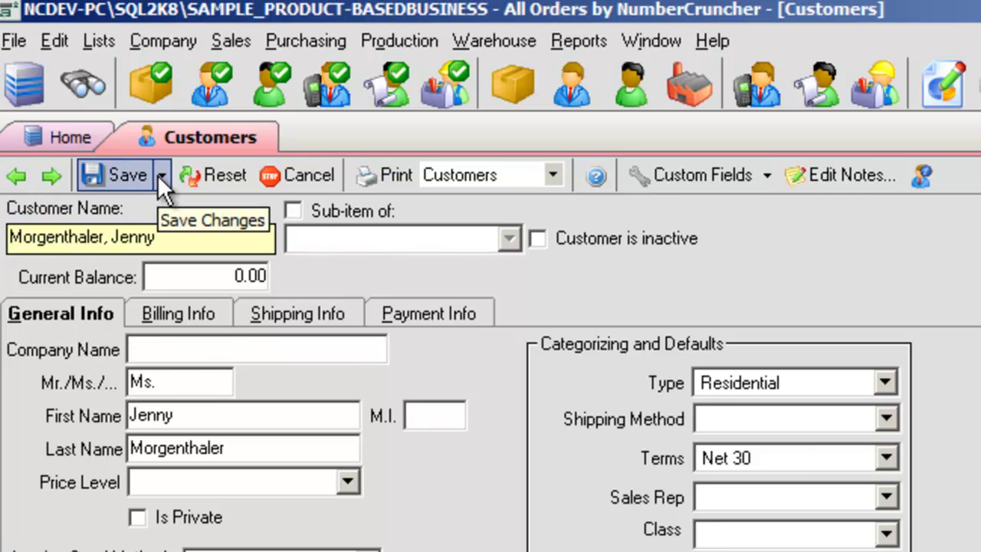
# - Save the current customer record, and save it once more with the option that starts a new record
pyautogui.click(140, 175)
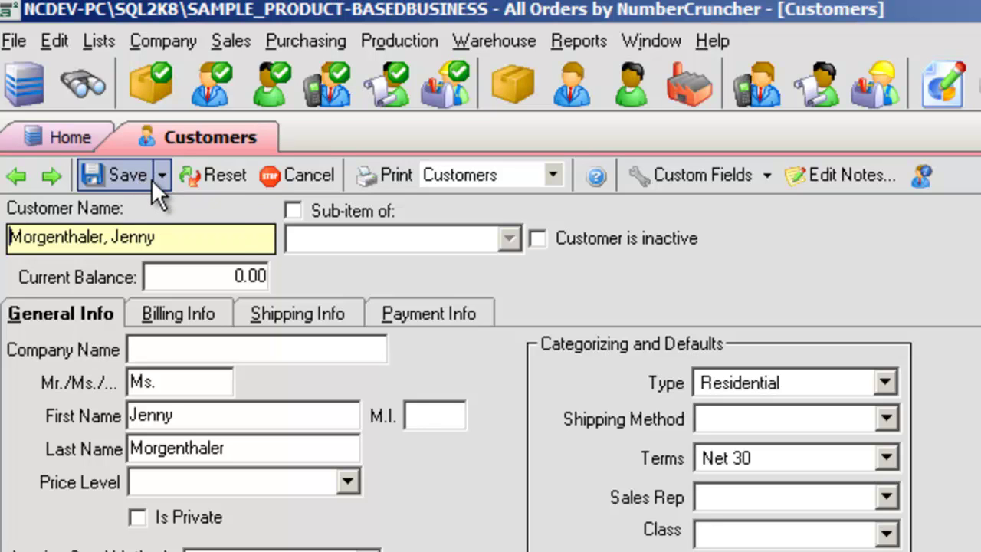
pyautogui.click(158, 179)
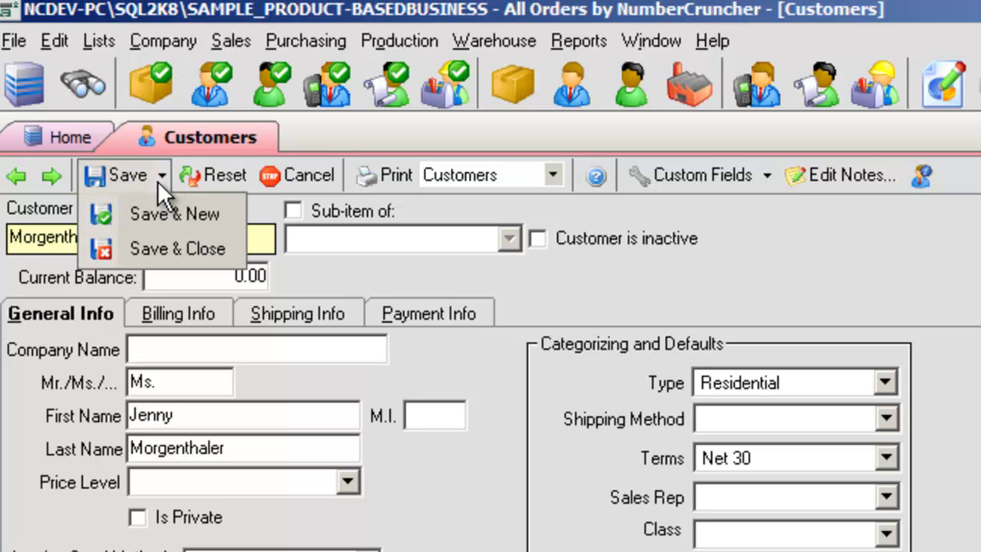
pyautogui.click(194, 218)
# - Go to the Pretell Real Estate job record, and save and close it
pyautogui.click(52, 174)
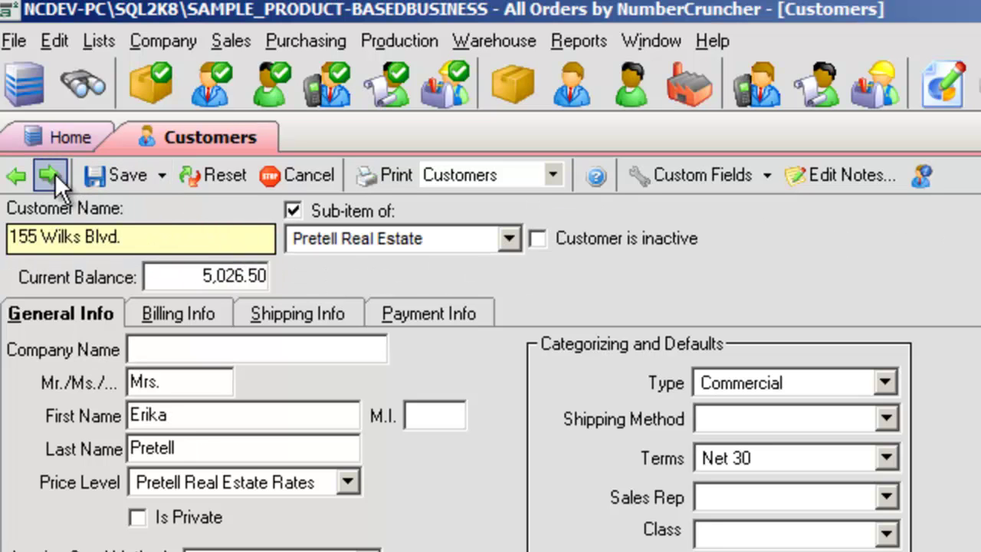
pyautogui.click(161, 178)
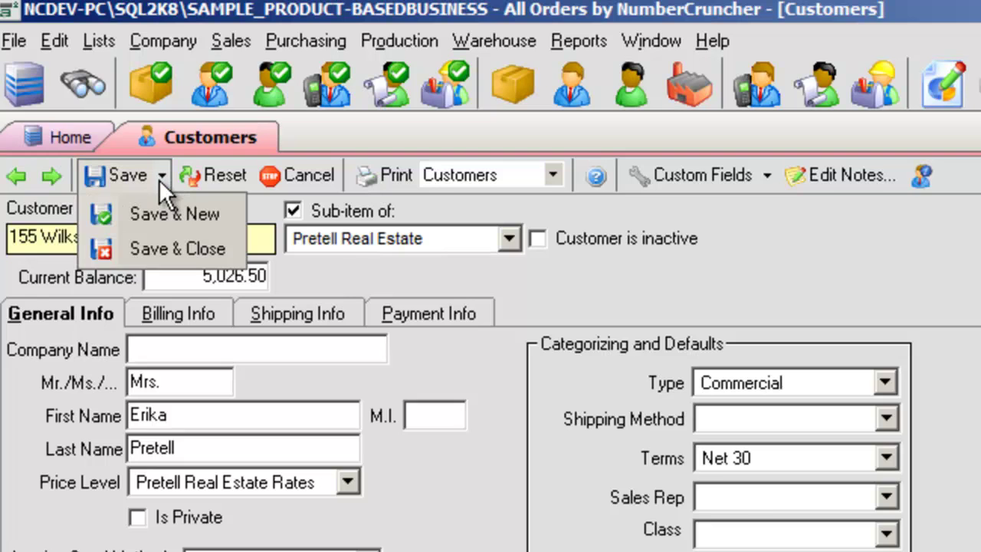
pyautogui.click(183, 250)
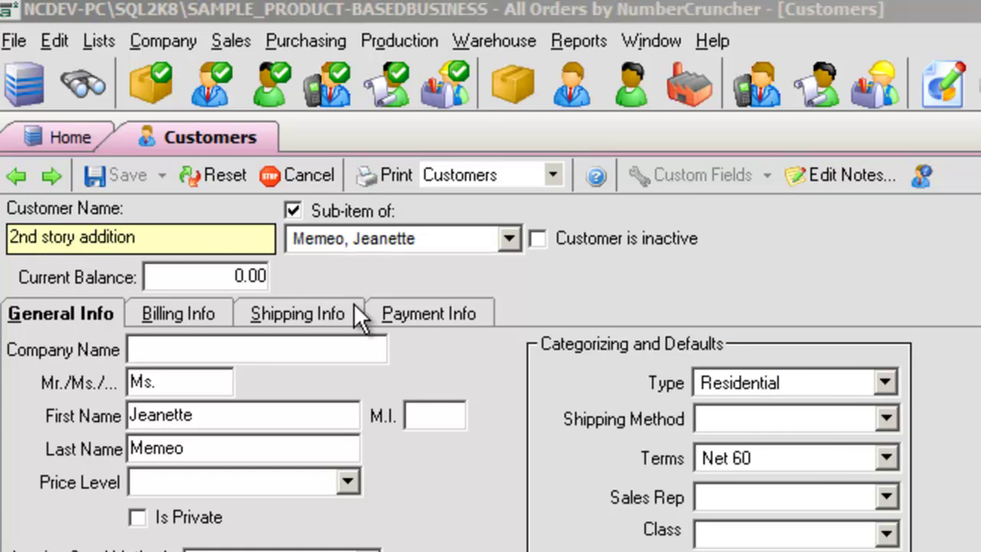
# - Remove "addition" from the 2nd story addition customer name, reset the change, and cancel out of the record
pyautogui.click(139, 237)
pyautogui.moveTo(141, 238); pyautogui.dragTo(74, 238)
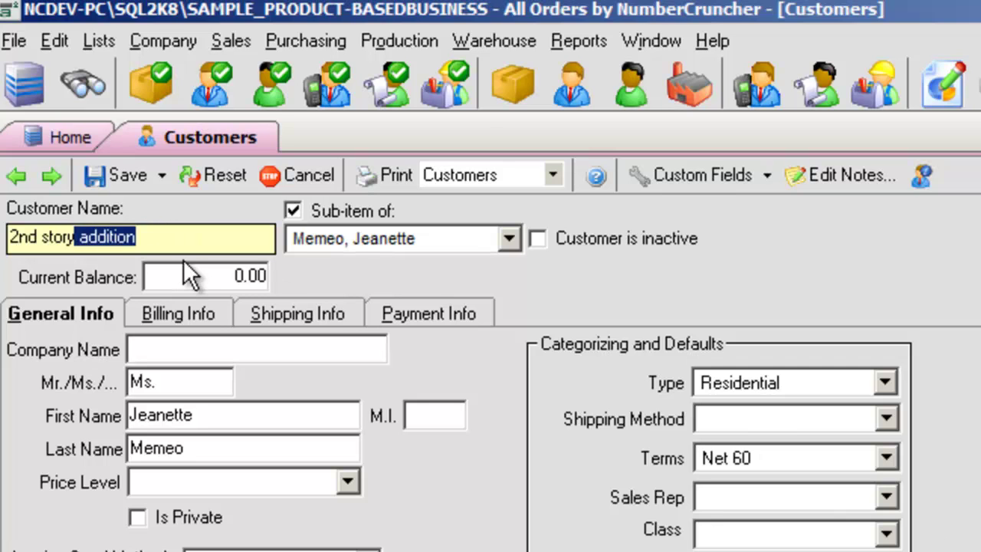
pyautogui.press('Delete')
pyautogui.click(214, 184)
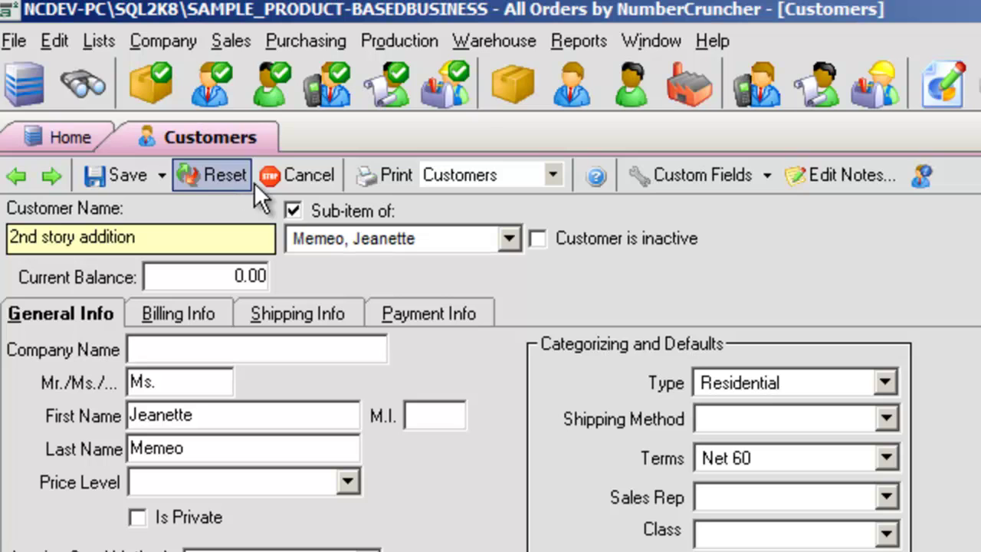
pyautogui.click(296, 181)
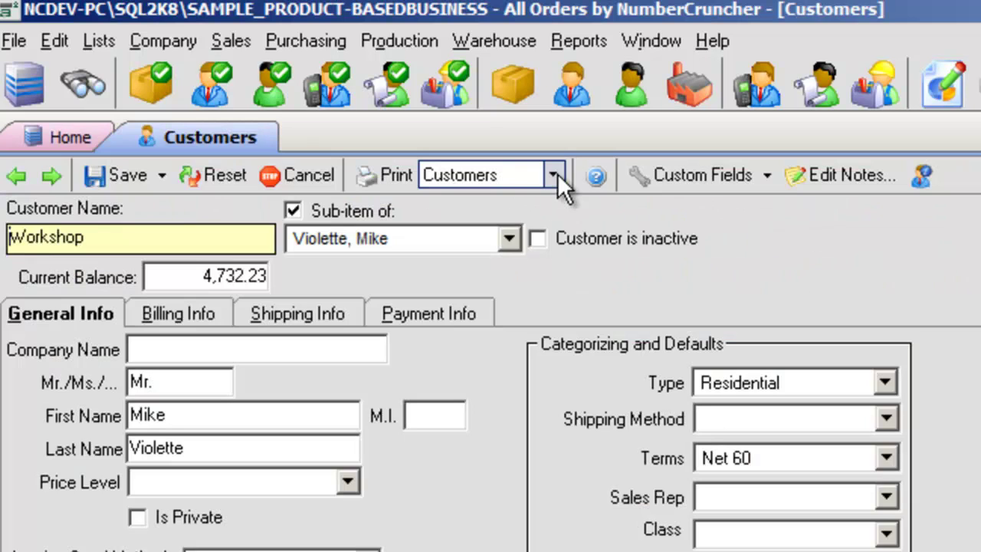
# - Choose Sales Orders By Customer as the report to print from the Workshop customer record
pyautogui.click(561, 172)
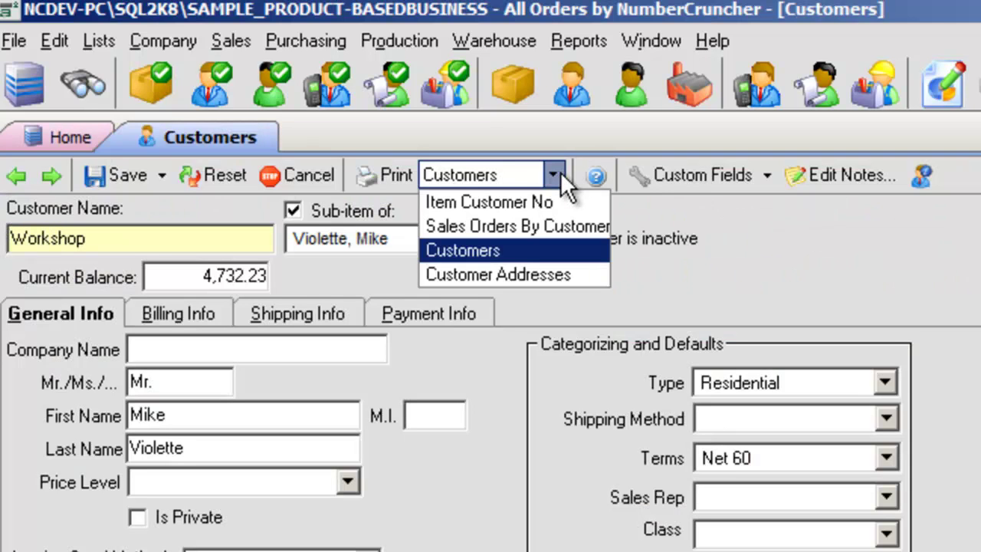
pyautogui.click(532, 233)
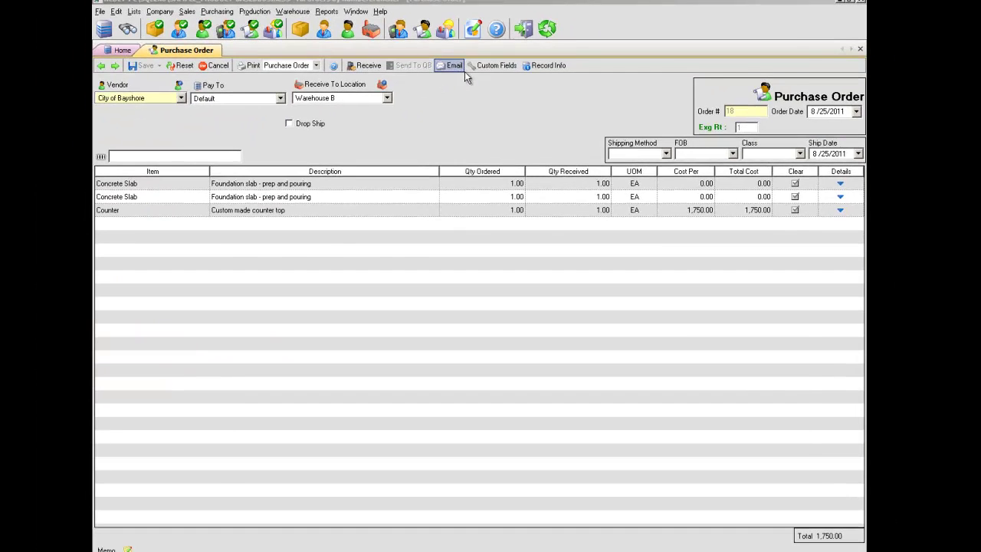
# - Start emailing the City of Bayshore purchase order
pyautogui.click(460, 67)
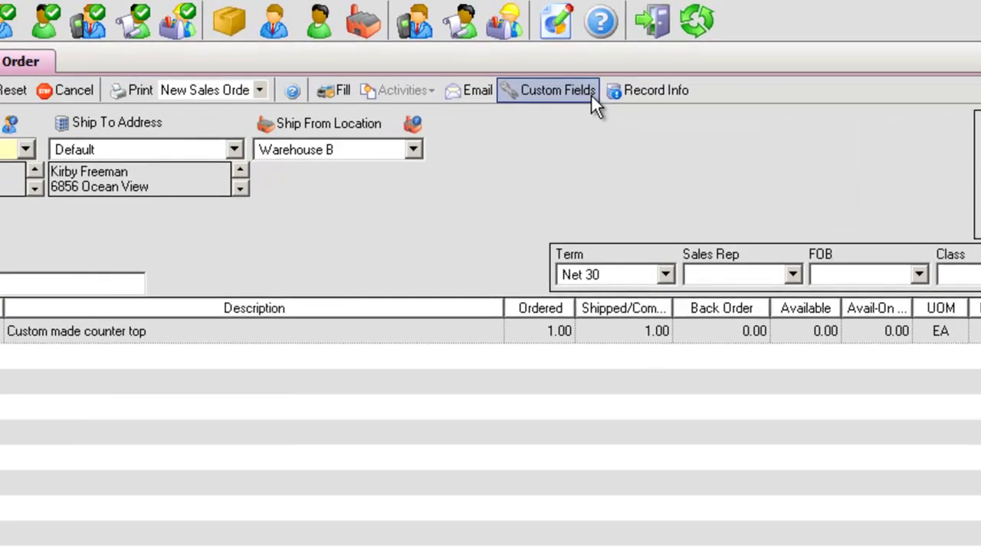
# - Enter and save a work order number in the sales order's custom field, and view the order's record information
pyautogui.click(395, 119)
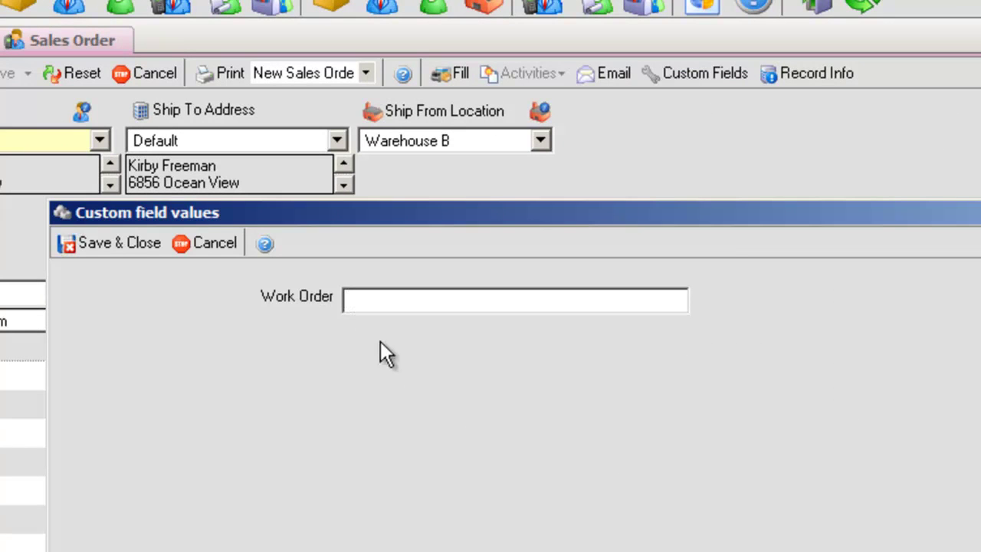
pyautogui.write('9856584')
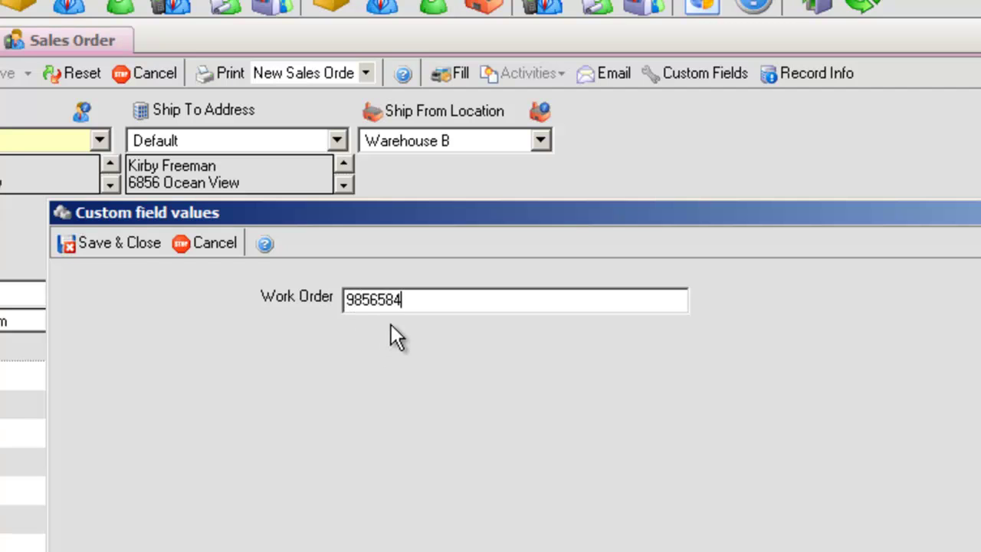
pyautogui.click(143, 250)
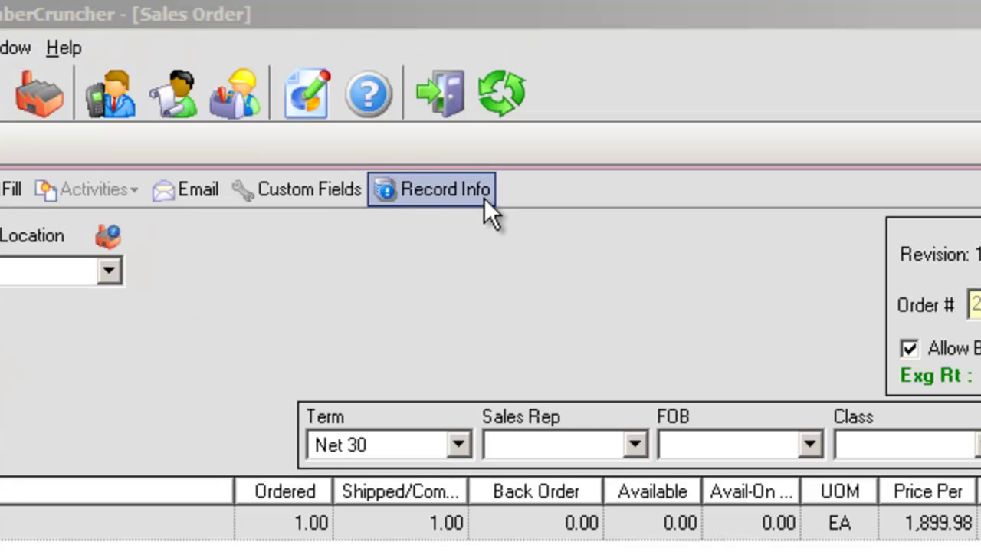
pyautogui.click(484, 199)
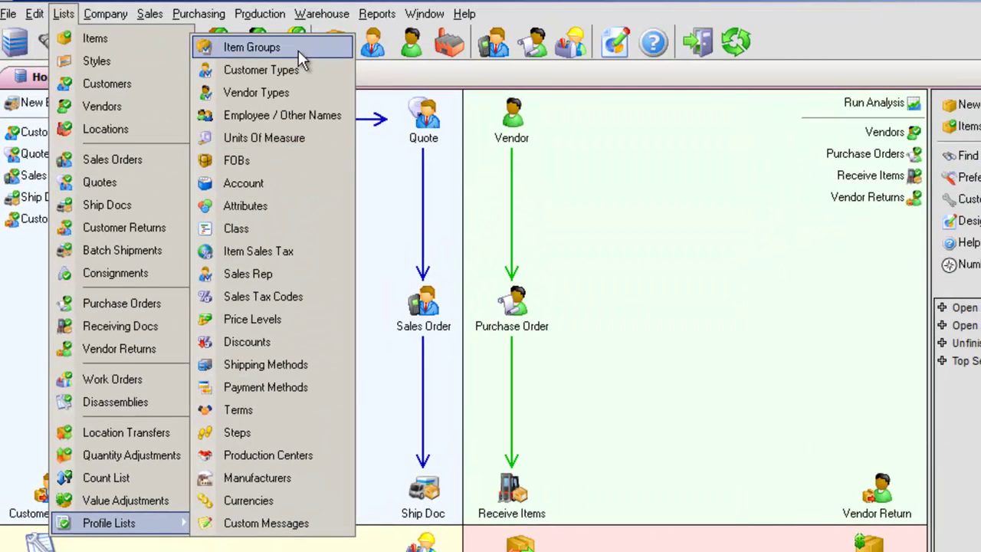
# - Open the Item Groups profile list and display the Assembly Group details
pyautogui.click(298, 50)
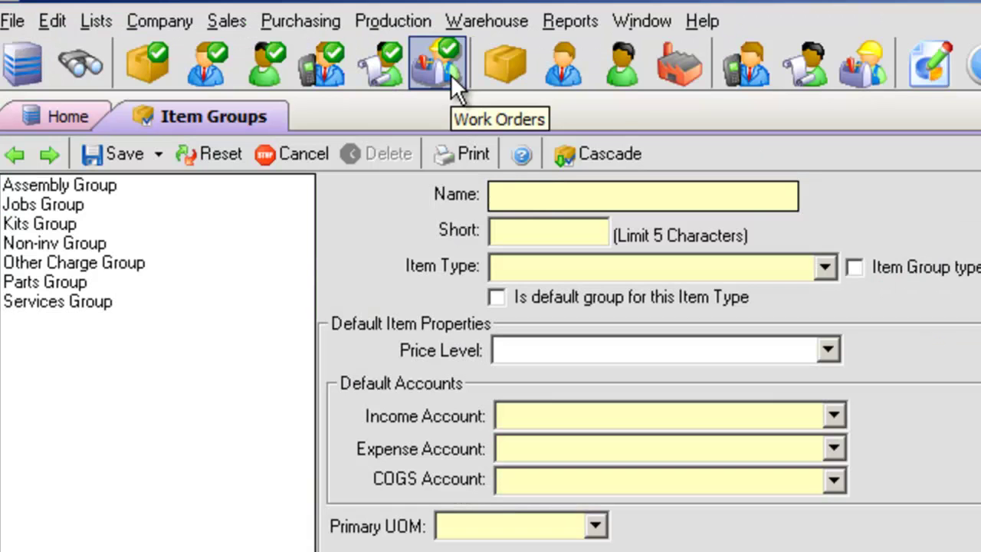
pyautogui.click(143, 187)
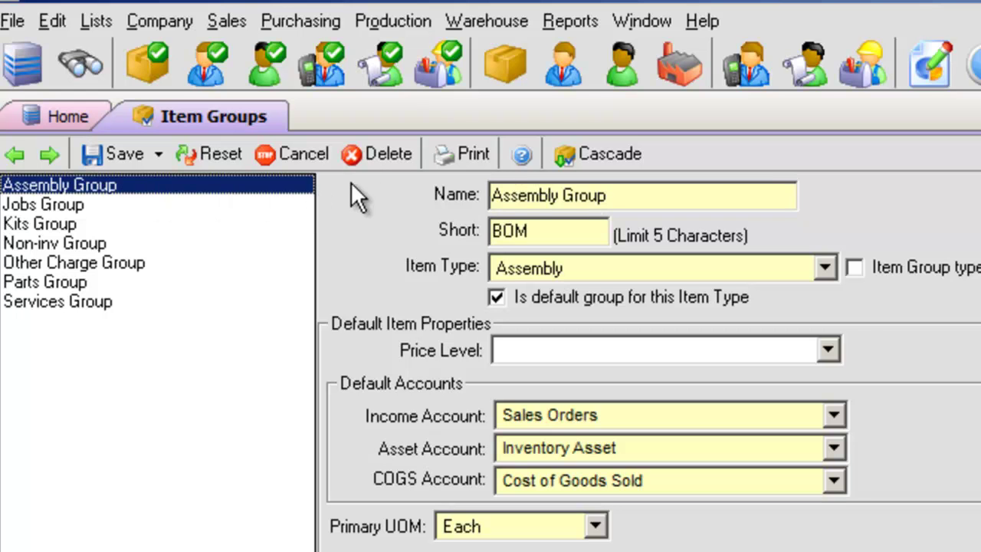
# - Tick the items from Cabinets - Custom through Fluorescent Ceiling Lighting and Equip Rental through Concrete Slab, and open the list's available actions
pyautogui.click(11, 181)
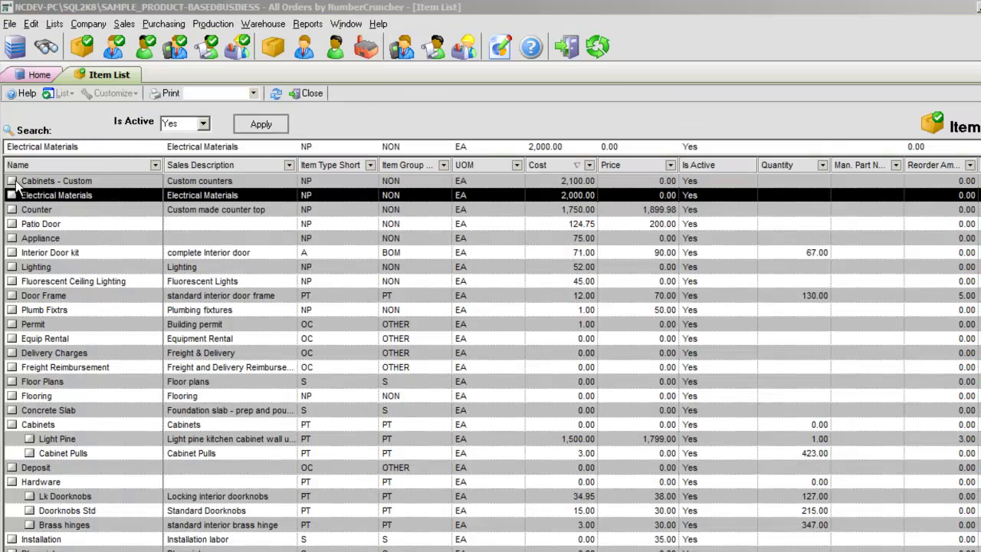
pyautogui.click(11, 194)
pyautogui.click(11, 209)
pyautogui.click(11, 224)
pyautogui.click(12, 237)
pyautogui.click(12, 252)
pyautogui.click(11, 267)
pyautogui.click(11, 282)
pyautogui.click(11, 338)
pyautogui.click(11, 353)
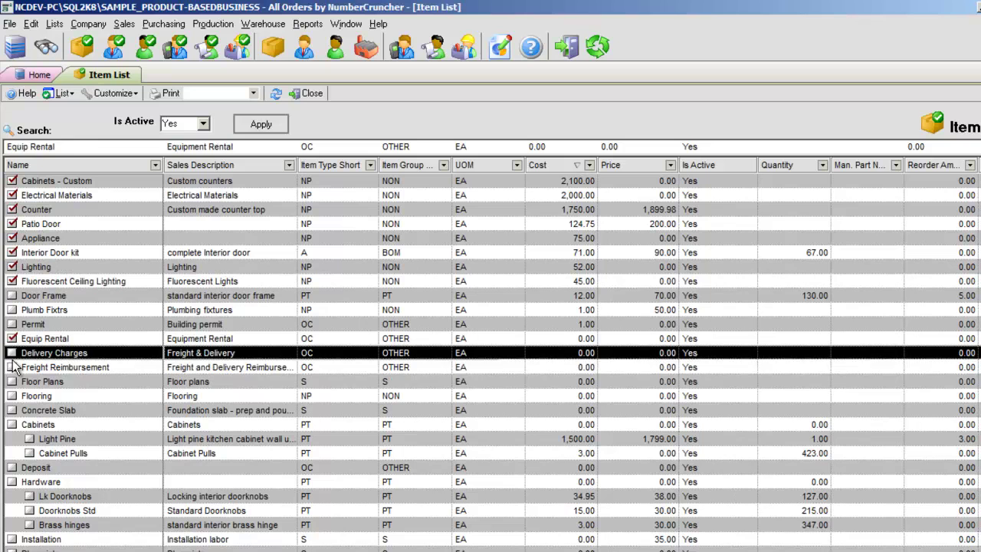
pyautogui.click(11, 367)
pyautogui.click(12, 381)
pyautogui.click(11, 396)
pyautogui.click(12, 410)
pyautogui.rightClick(119, 287)
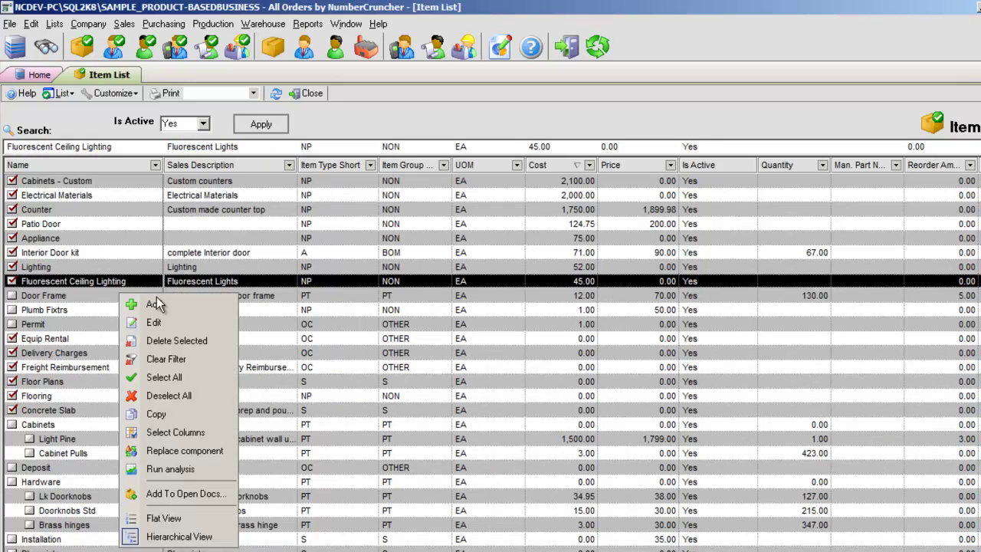
pyautogui.click(193, 406)
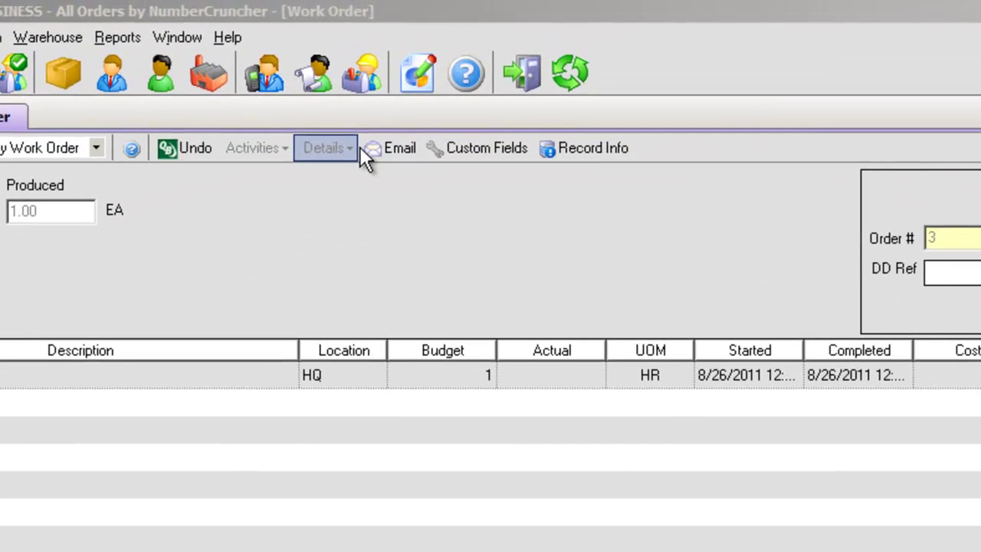
# - Show the detail options available for the work order
pyautogui.click(409, 105)
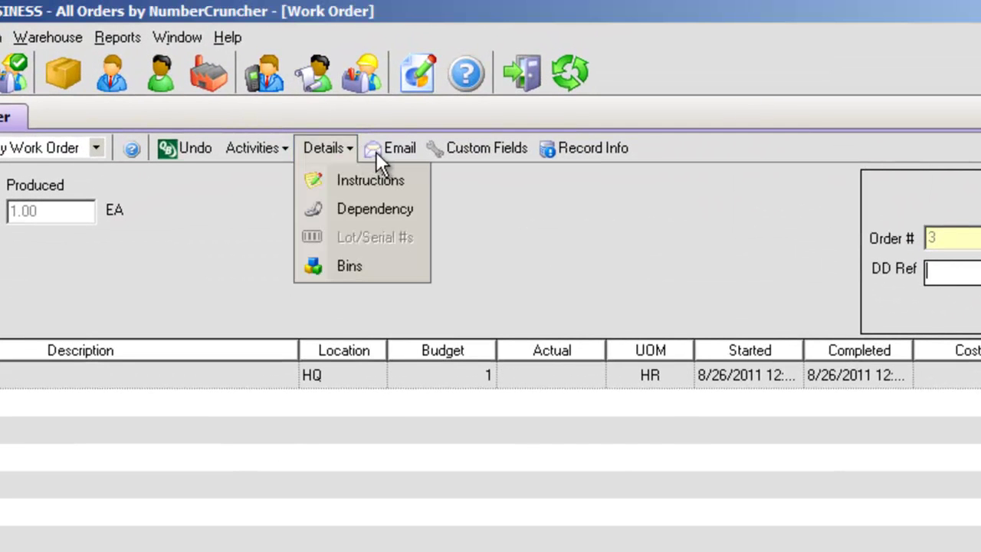
# - Open the work order's instructions and enter the text "Step 1"
pyautogui.click(415, 183)
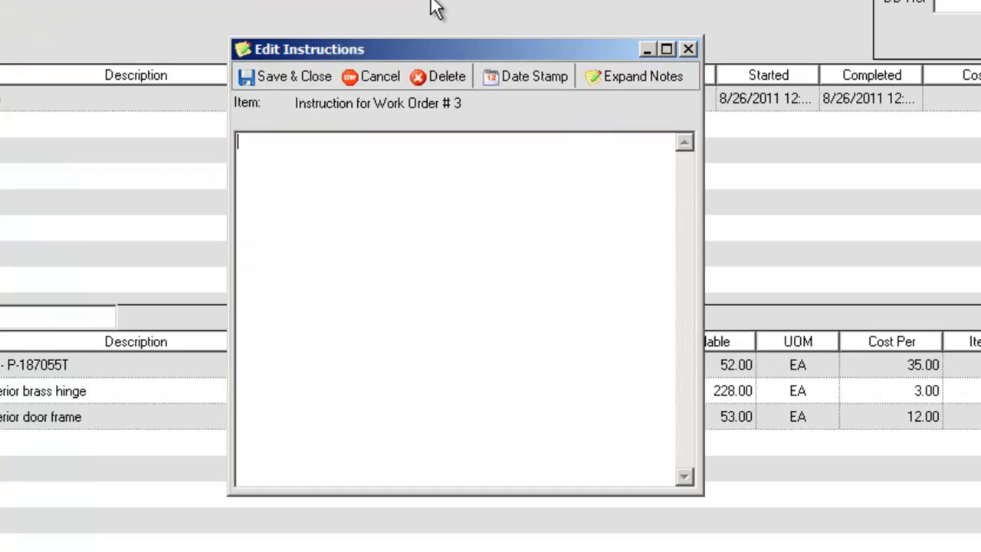
pyautogui.write('Step 1')
pyautogui.press('F5')
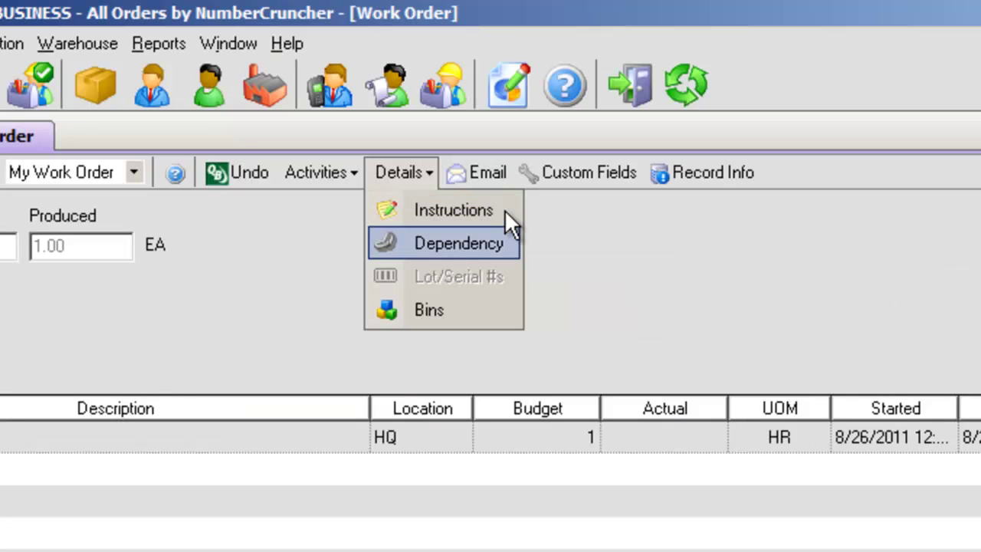
pyautogui.press('Up')
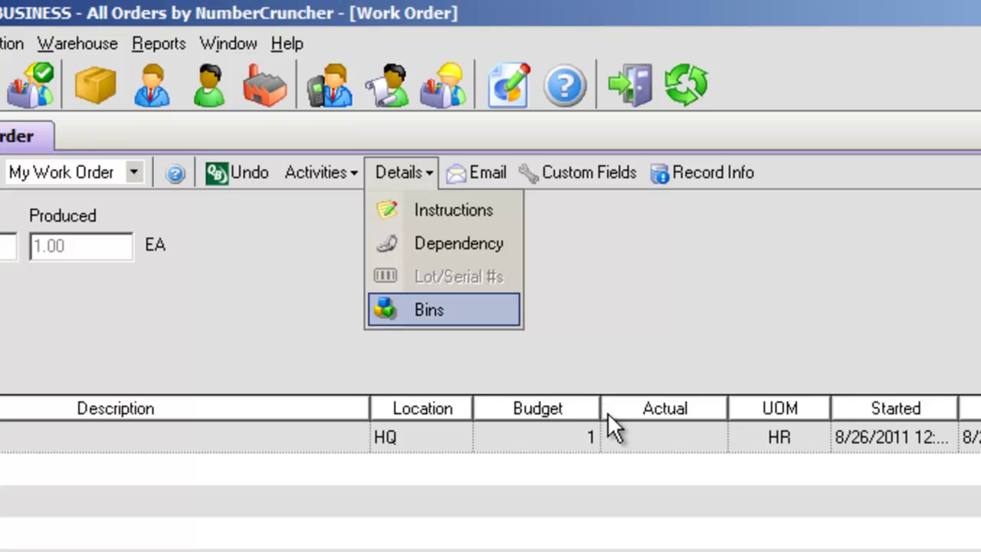
pyautogui.press('Return')
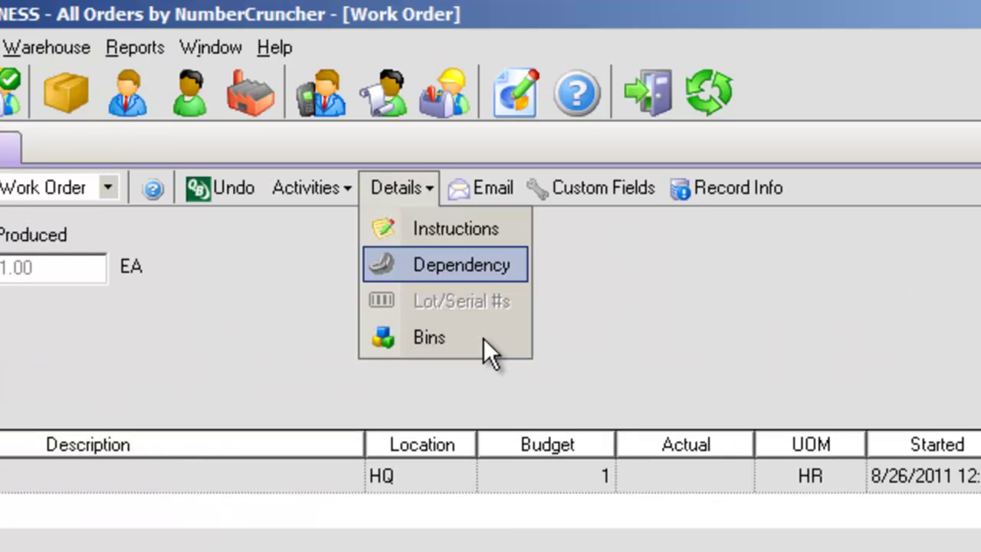
pyautogui.press('Return')
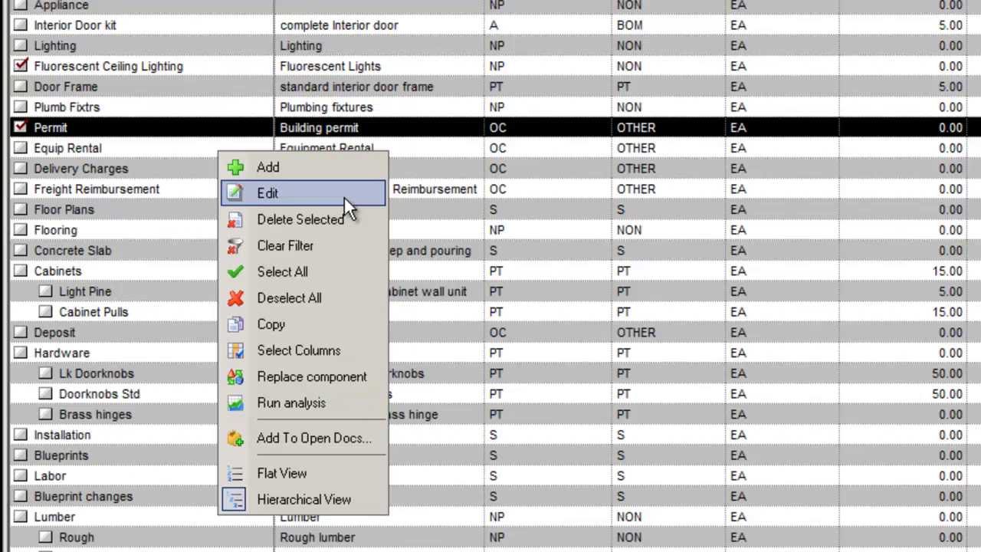
# - Open the Permit item for editing and save the note "New Charges 10/1/2011" on it
pyautogui.click(344, 196)
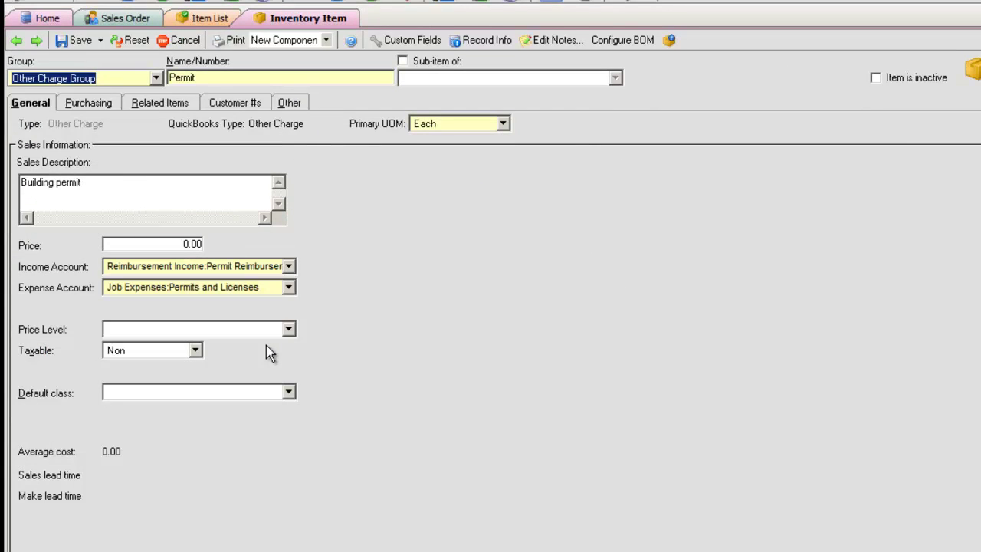
pyautogui.click(551, 39)
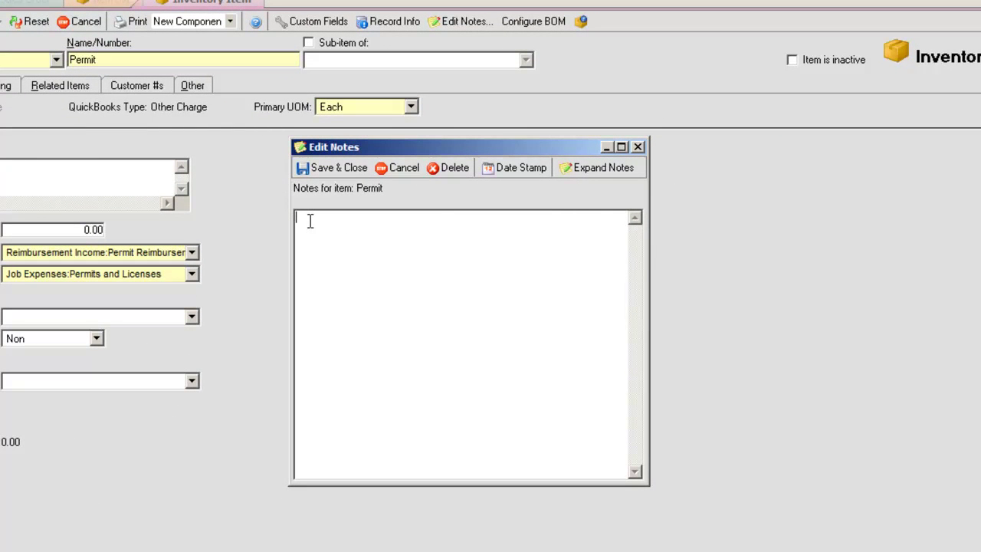
pyautogui.write('New Charges 10/1/2011')
pyautogui.click(340, 167)
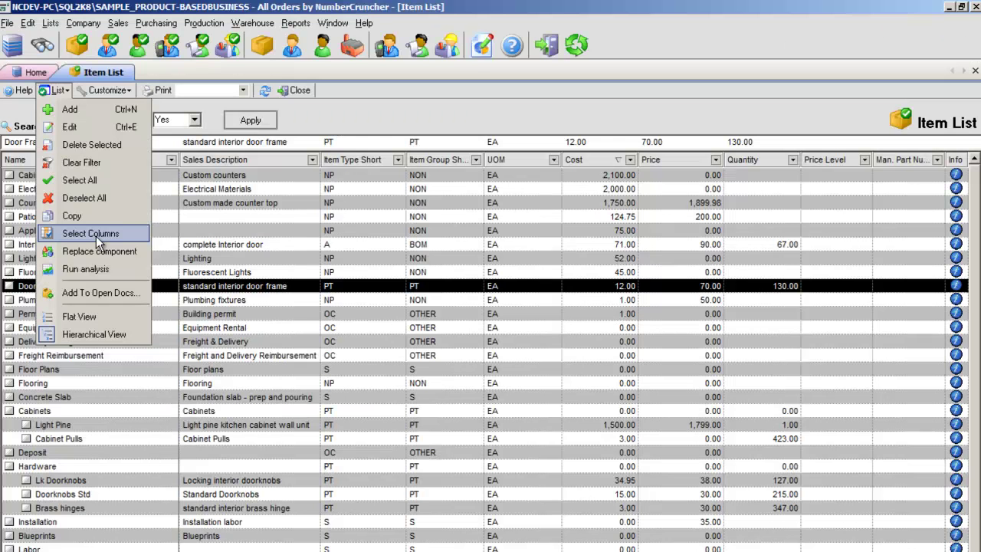
# - Show the Reorder Amount and Is Active columns in the Item List and hide the Price Level column
pyautogui.click(97, 234)
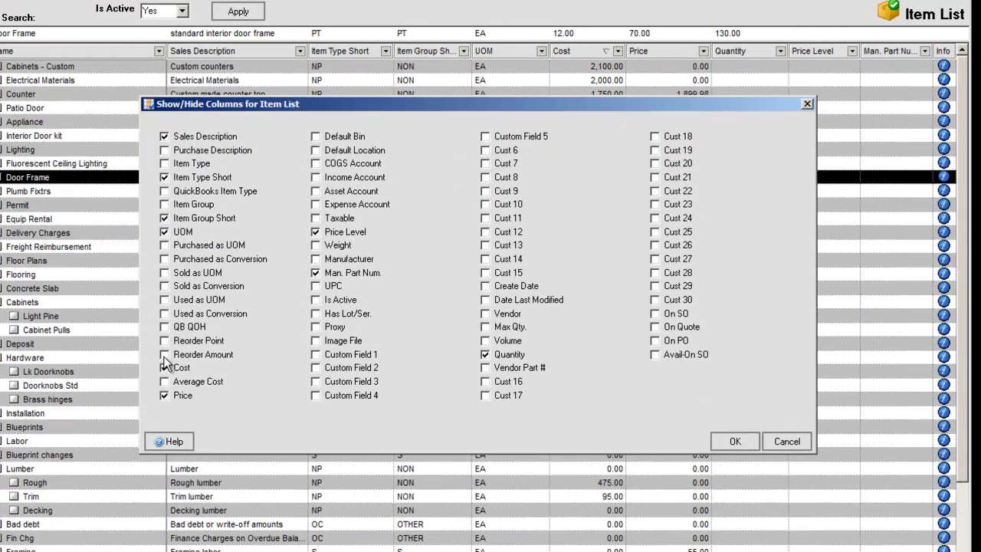
pyautogui.click(164, 355)
pyautogui.click(316, 300)
pyautogui.click(316, 232)
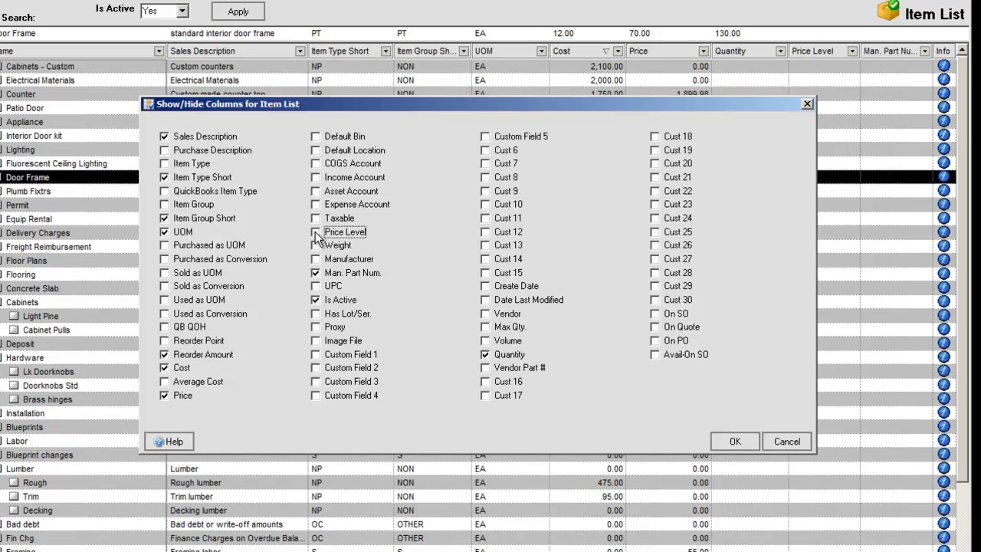
pyautogui.click(724, 441)
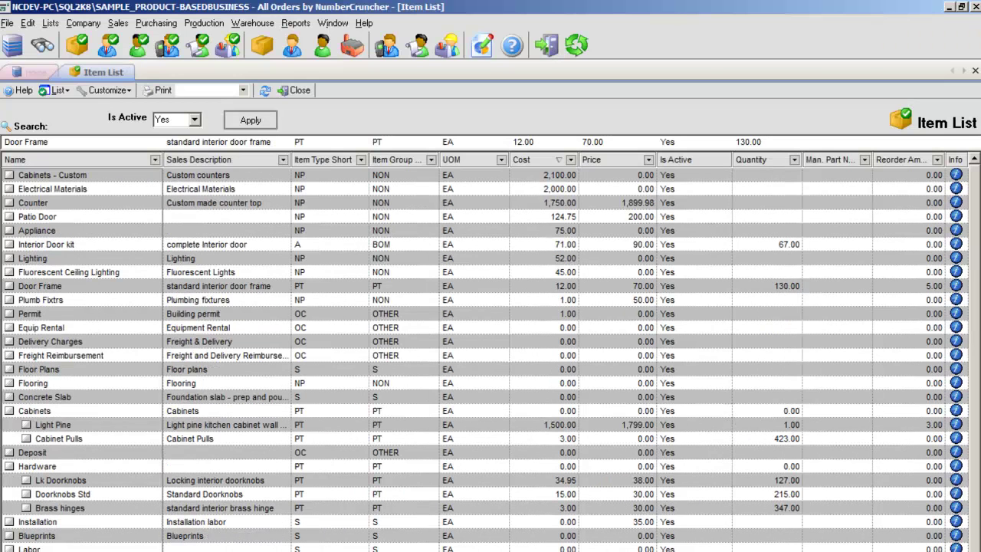
# - Display the Item List in Flat View and return it to Hierarchical View
pyautogui.click(57, 90)
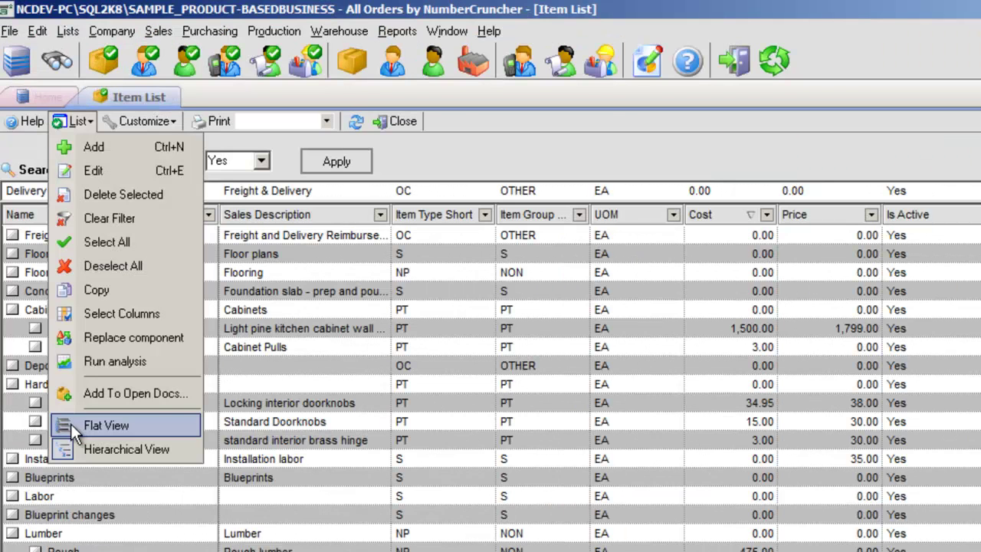
pyautogui.click(69, 425)
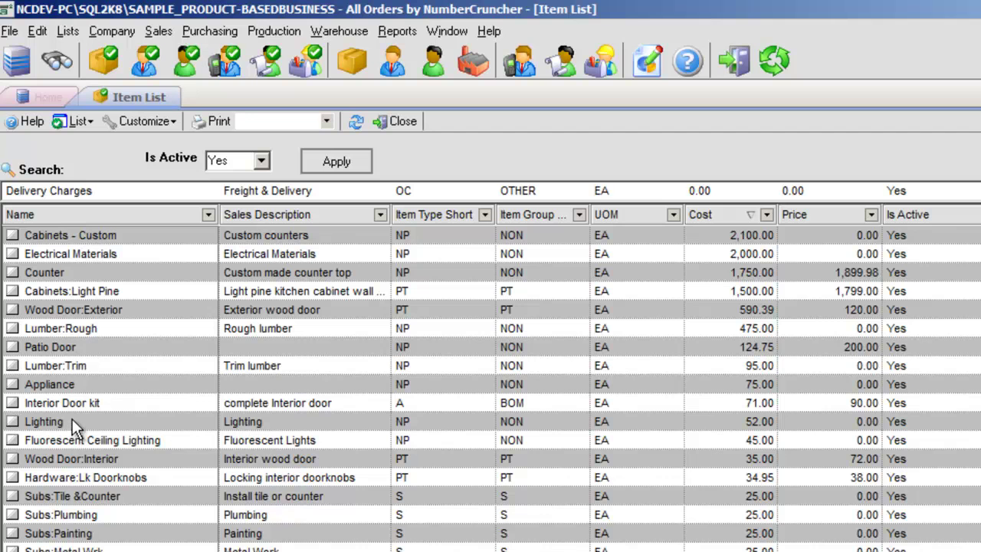
pyautogui.click(77, 121)
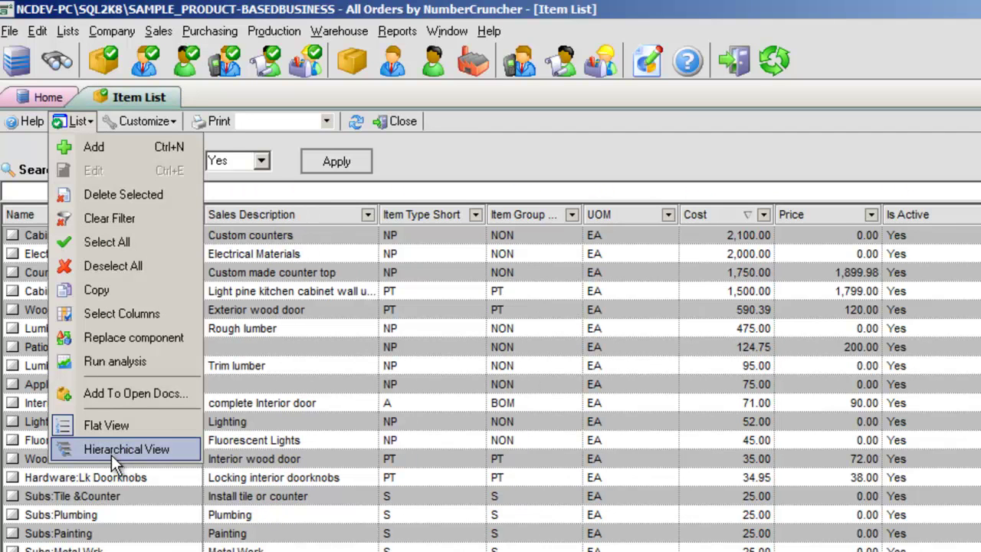
pyautogui.click(111, 455)
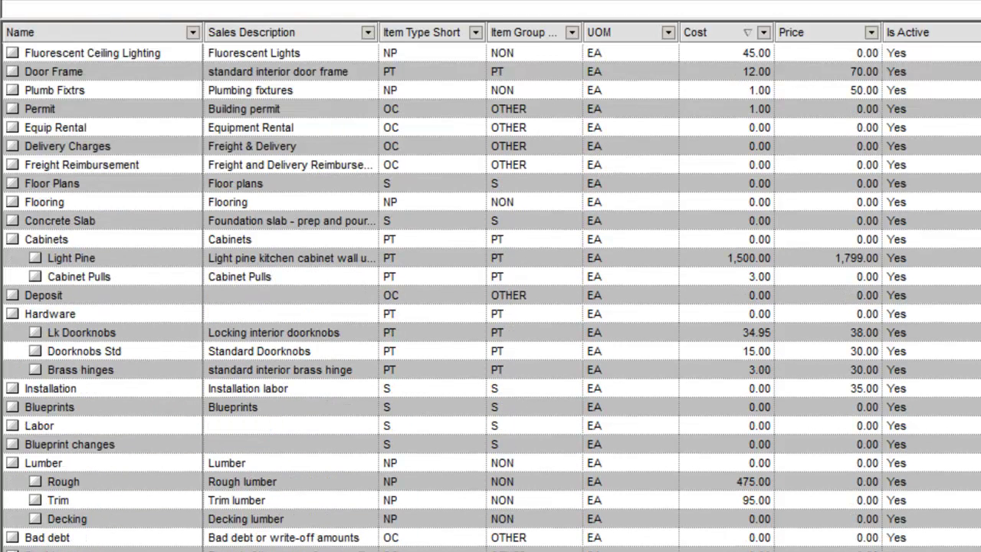